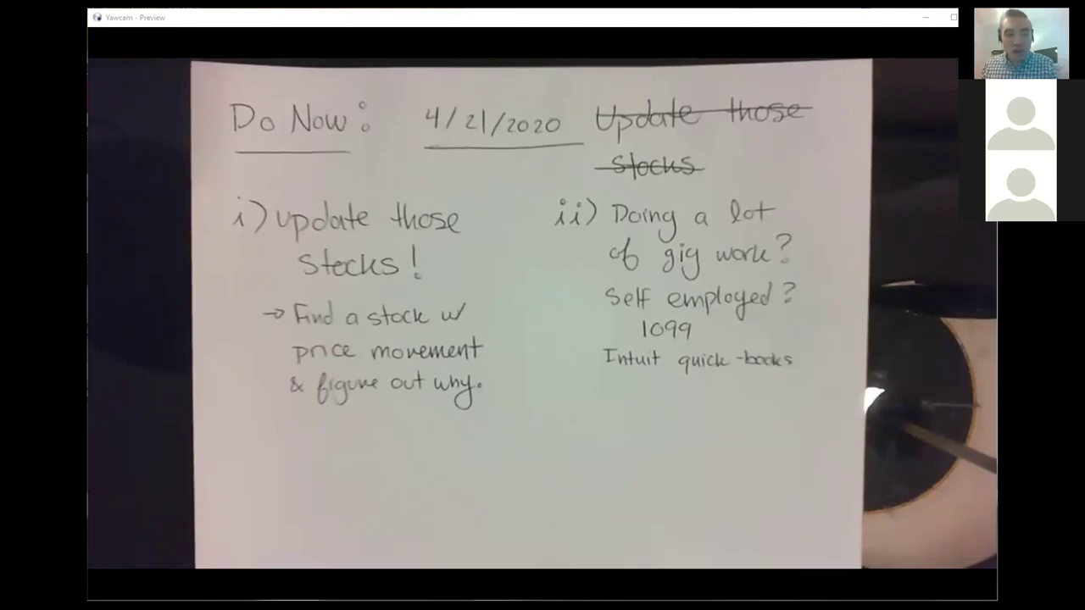
Switch to the Investing Project Example spreadsheet, duplicate the 4/18 sheet and rename the copy 4/19
key(alt+Tab)
right_click(196, 591)
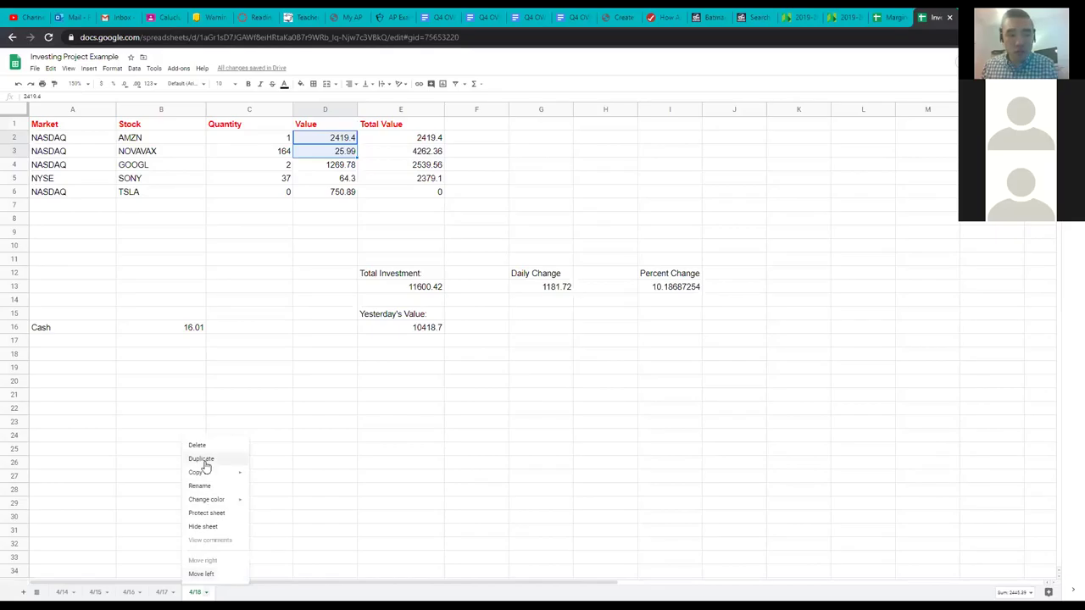
click(204, 462)
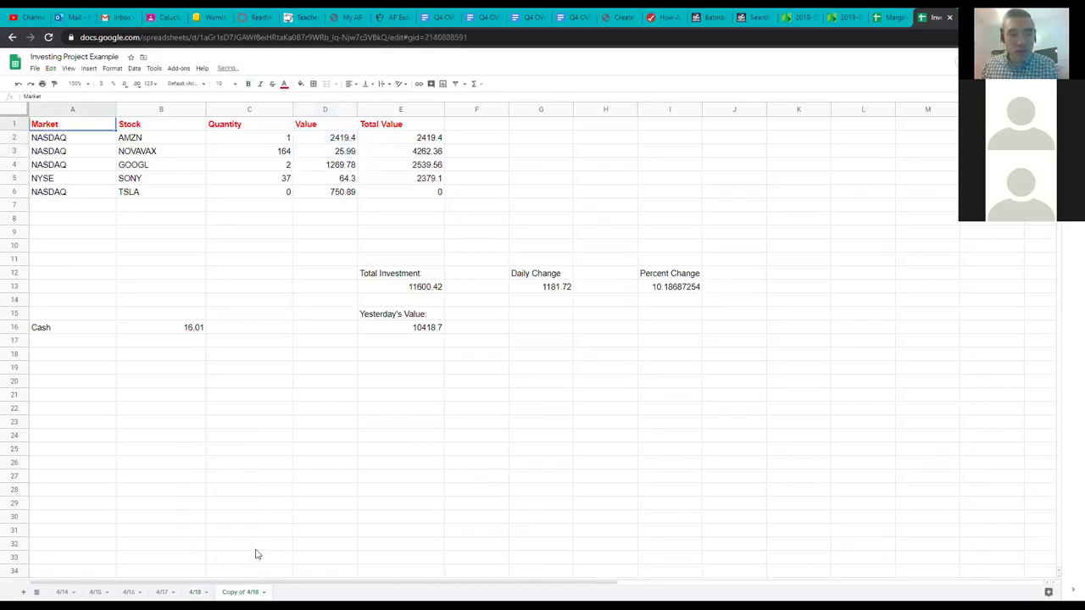
right_click(242, 590)
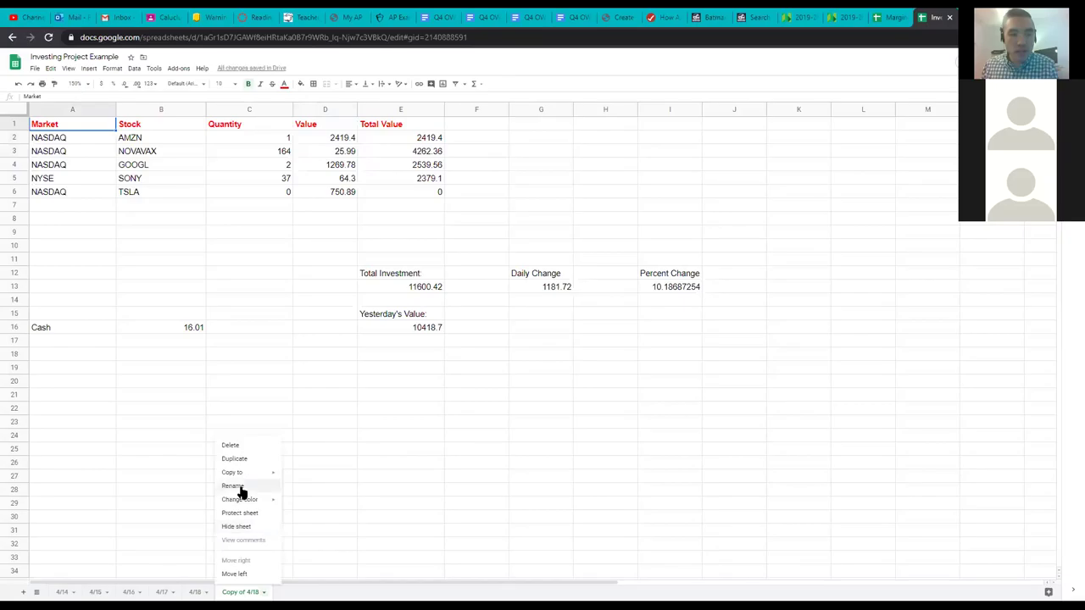
click(236, 486)
text(4/1)
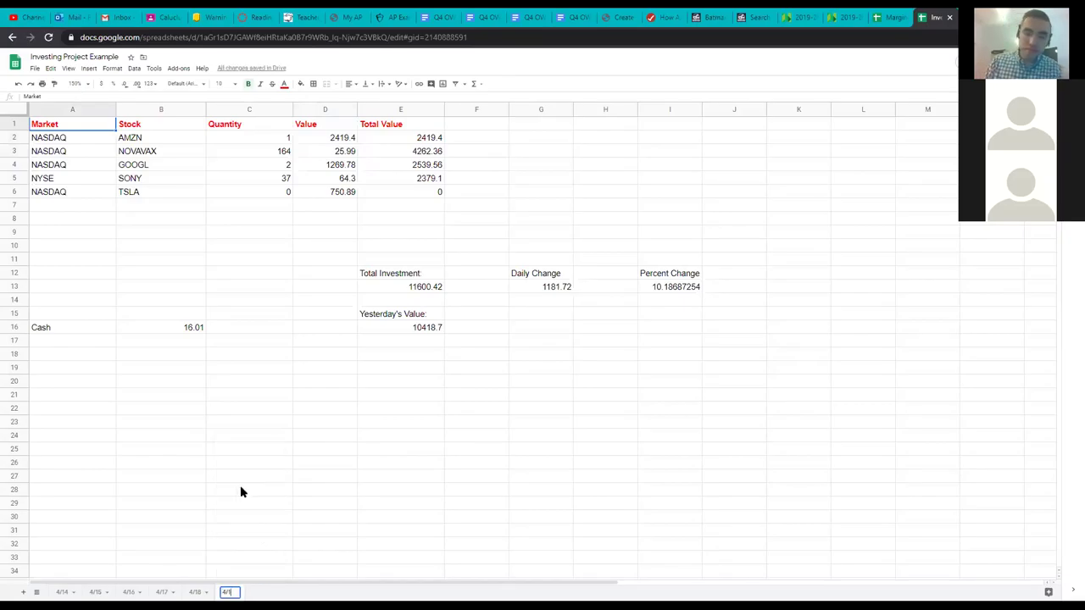
text(9)
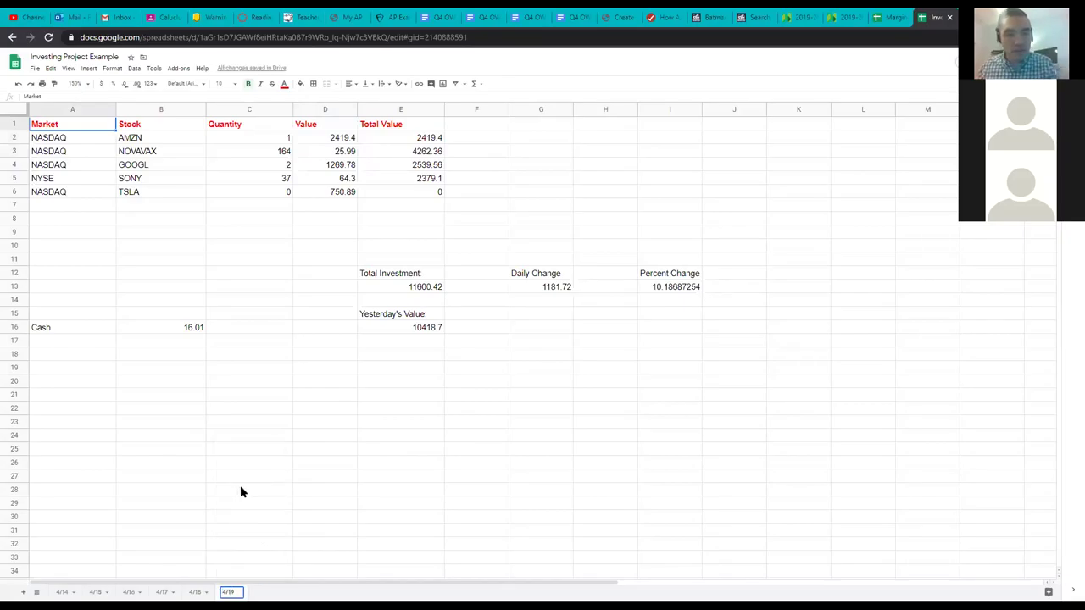
key(Return)
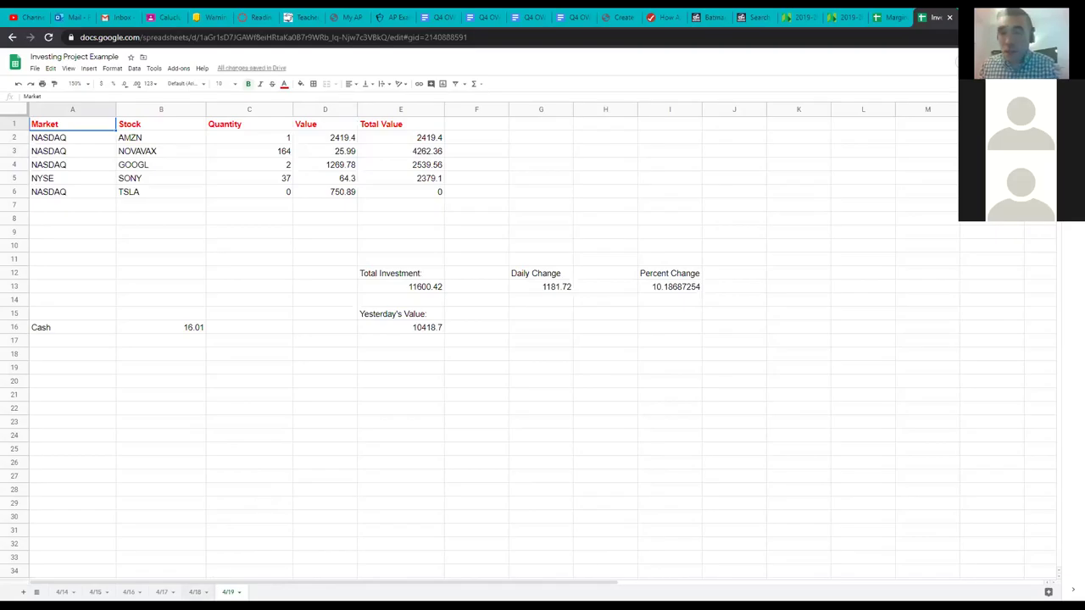
Set Yesterday's Value on the 4/19 sheet to the 4/18 sheet's total investment, 11600.42
click(195, 592)
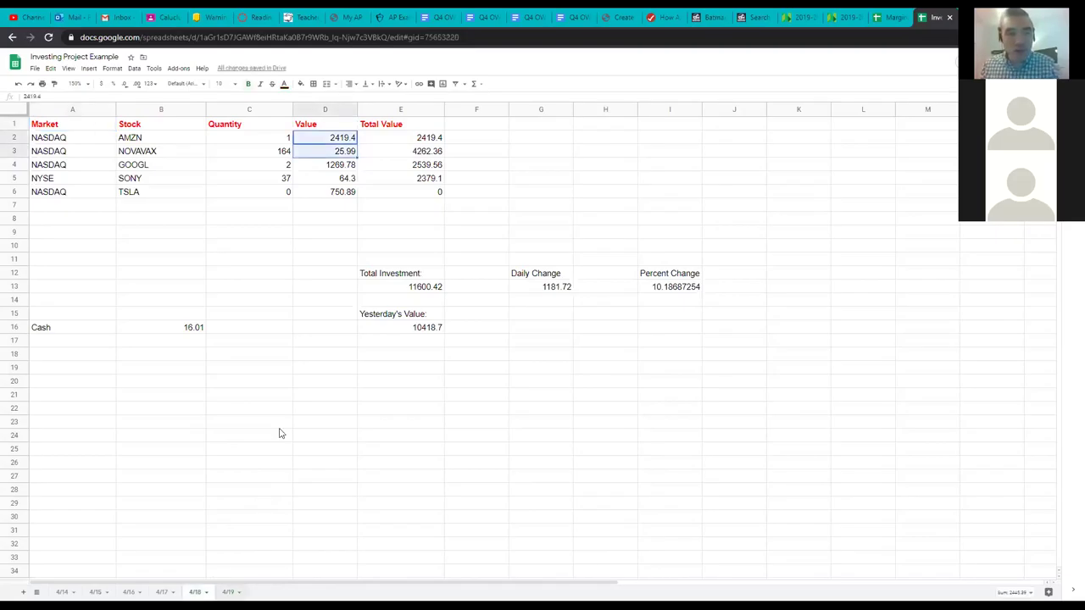
click(426, 289)
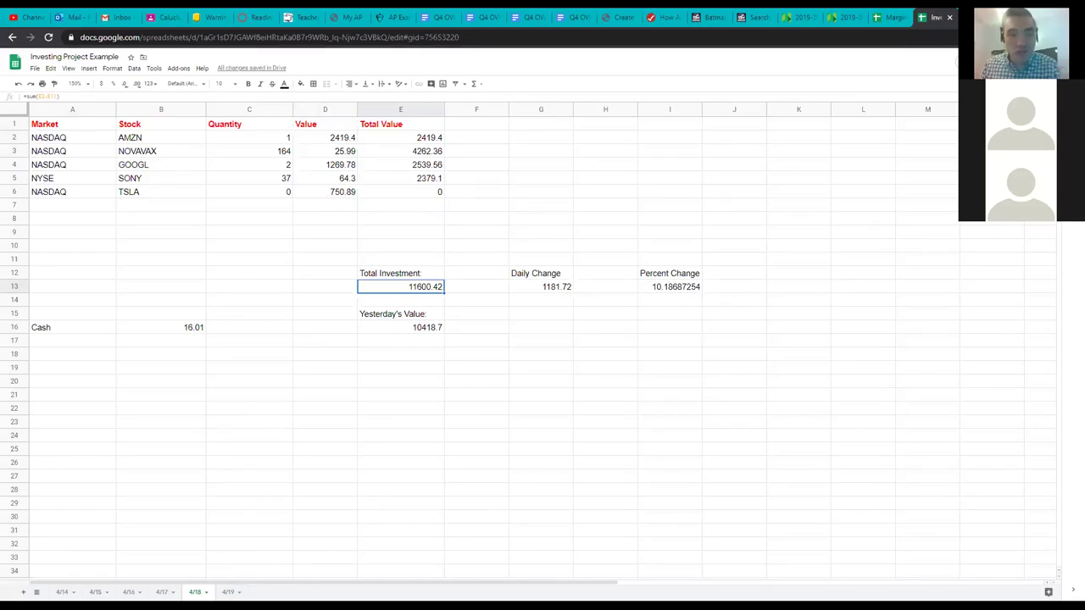
click(227, 592)
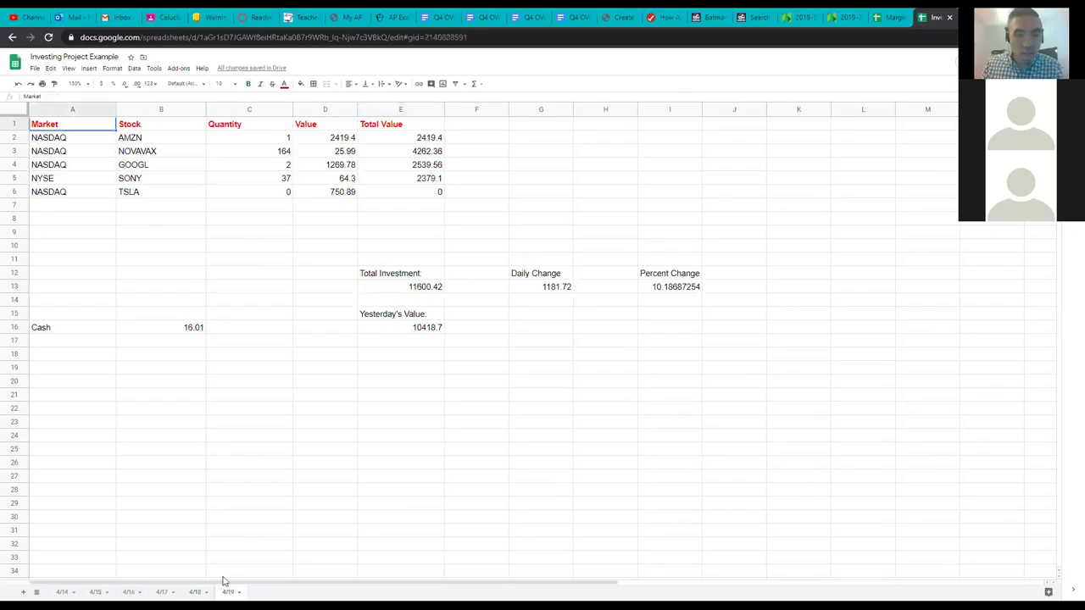
click(400, 331)
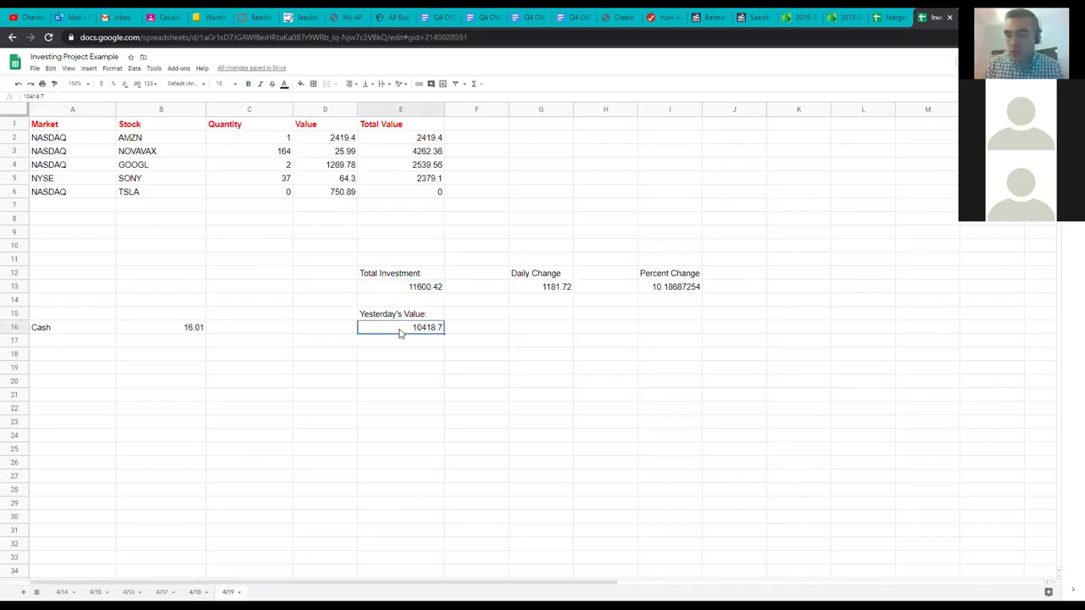
text(11600.42)
key(Up)
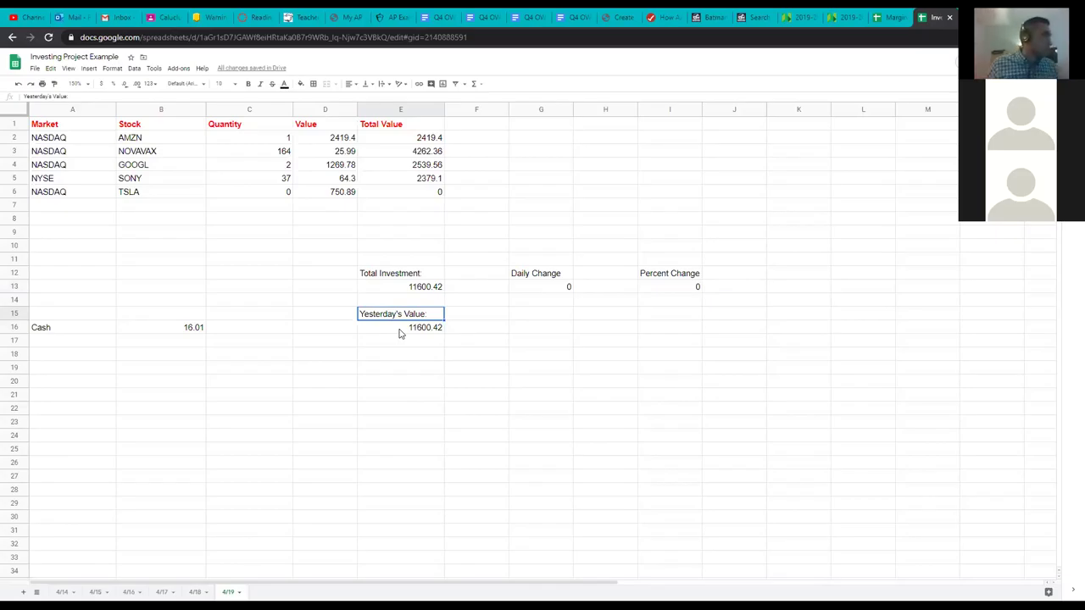
Update the share values on the 4/19 sheet to 2323.95 for AMZN and 20.29 for NOVAVAX
click(328, 140)
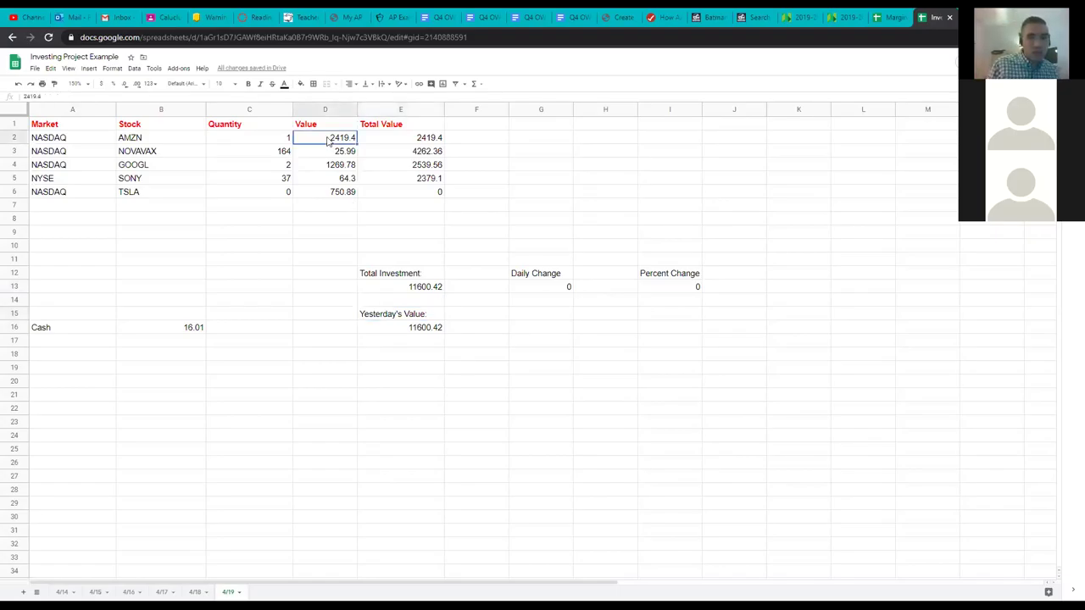
text(2)
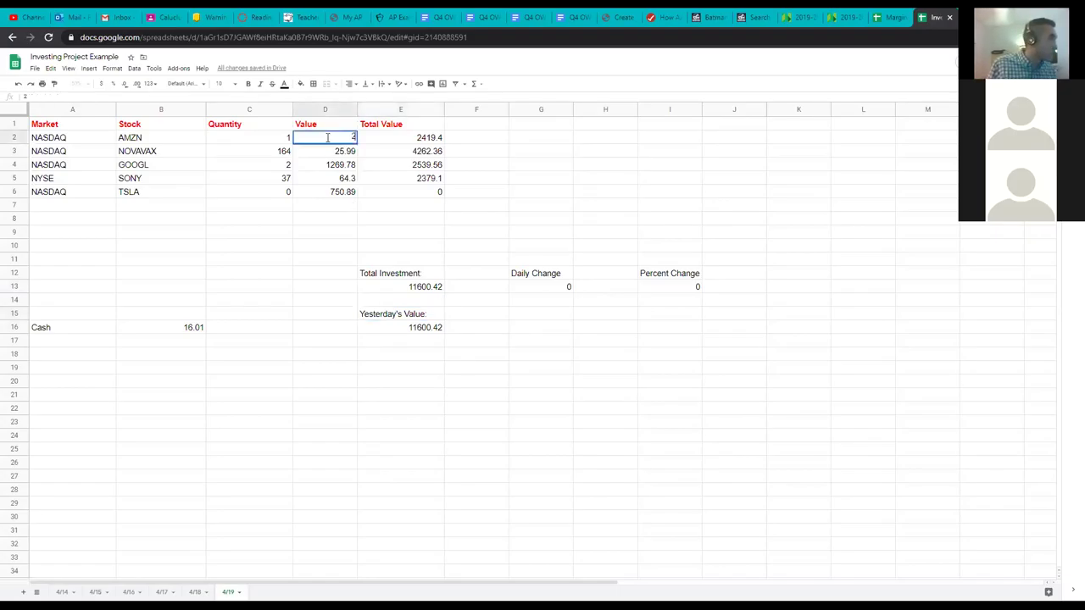
text(323.95)
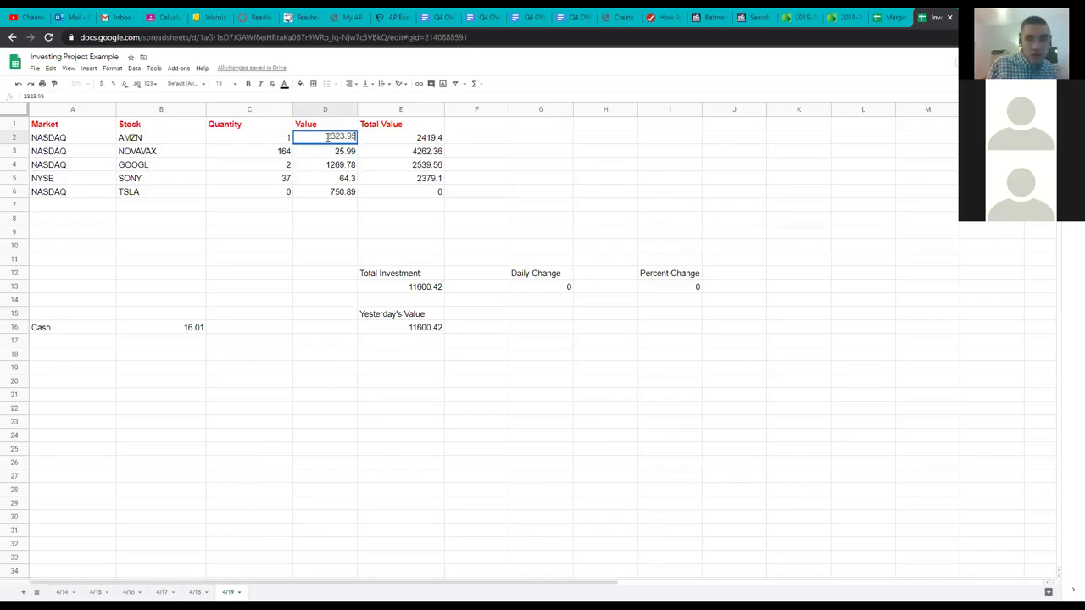
key(Return)
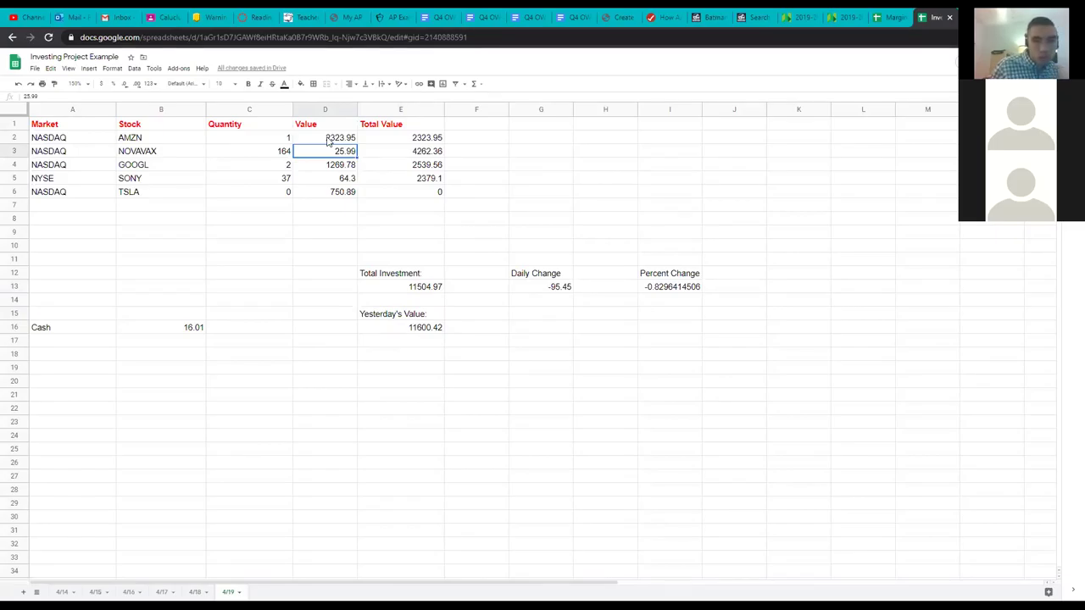
text(20.29)
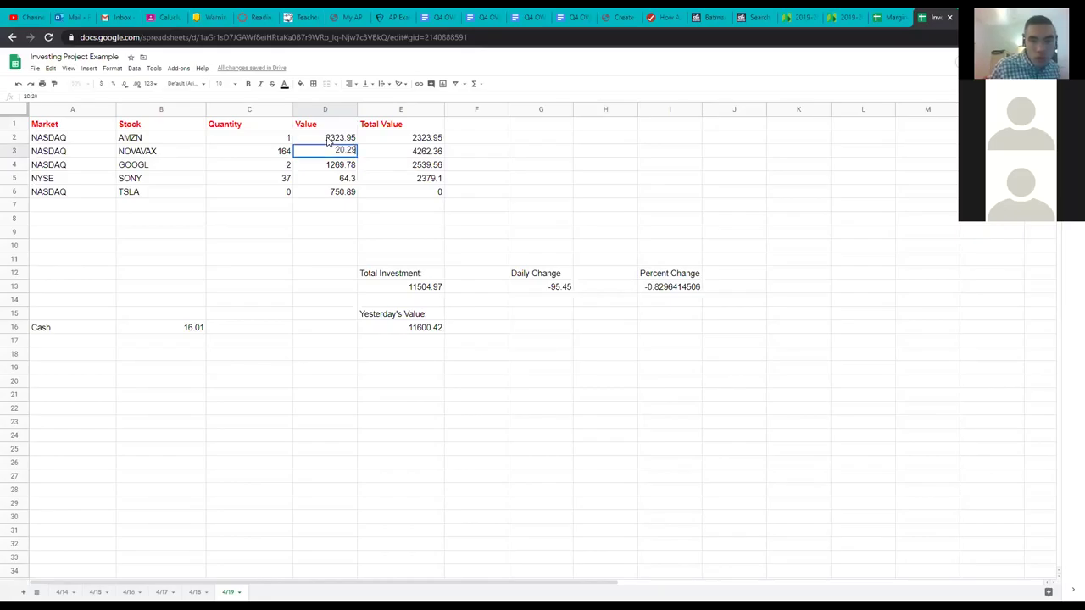
key(Return)
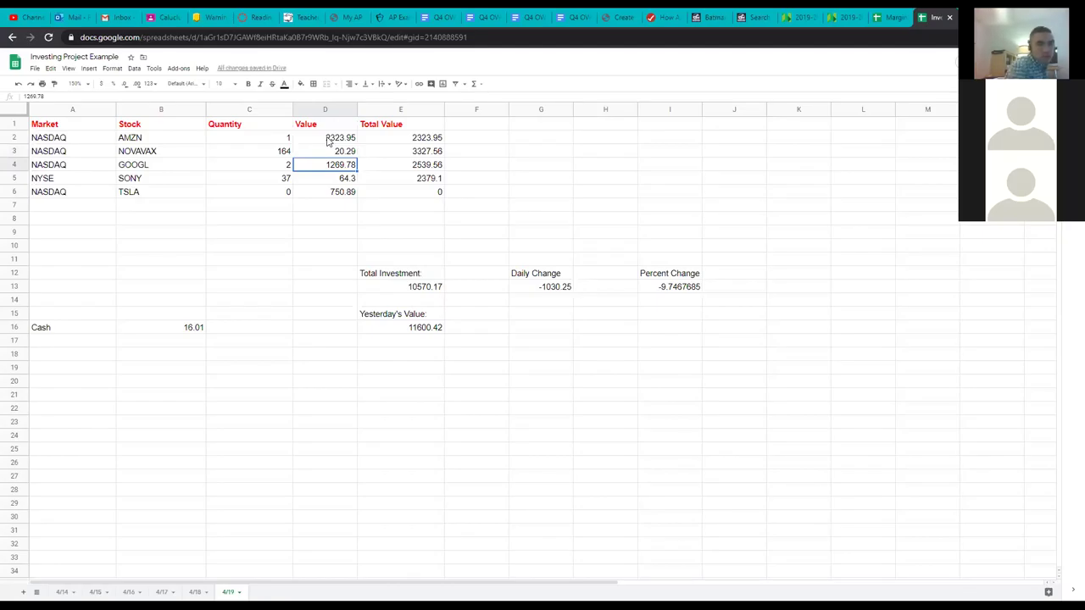
Update the share values to 61.77 for SONY and 1216.54 for GOOGL
key(Return)
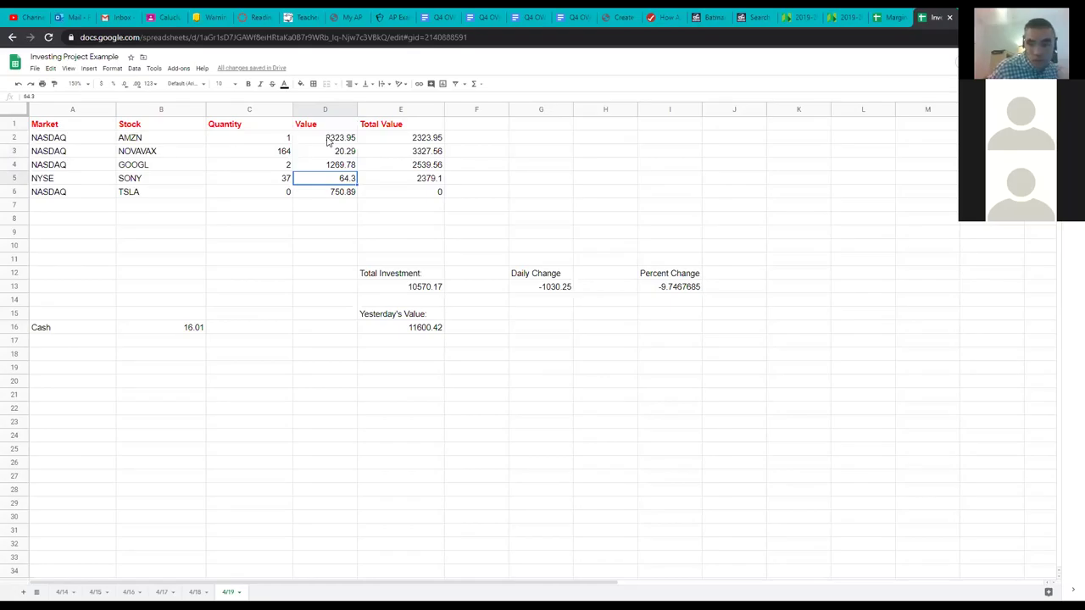
text(61)
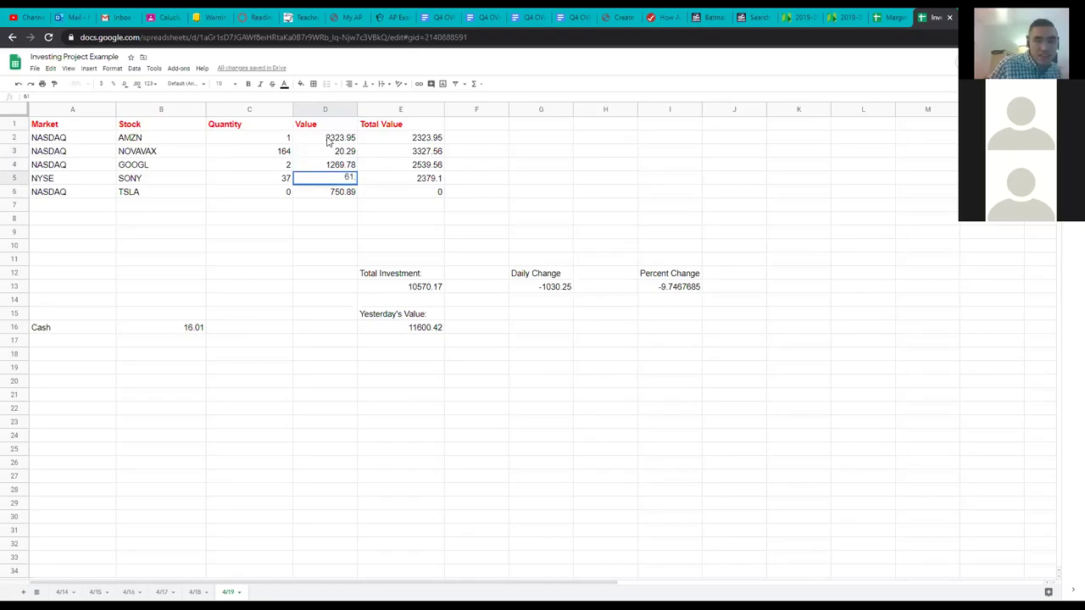
text(.77)
key(Up)
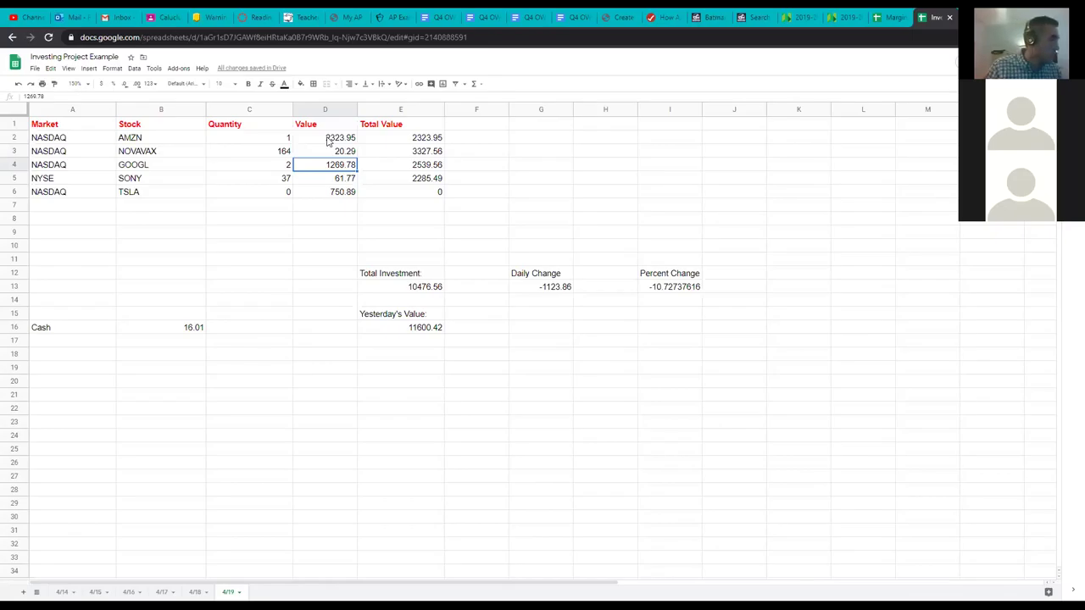
text(1216.54)
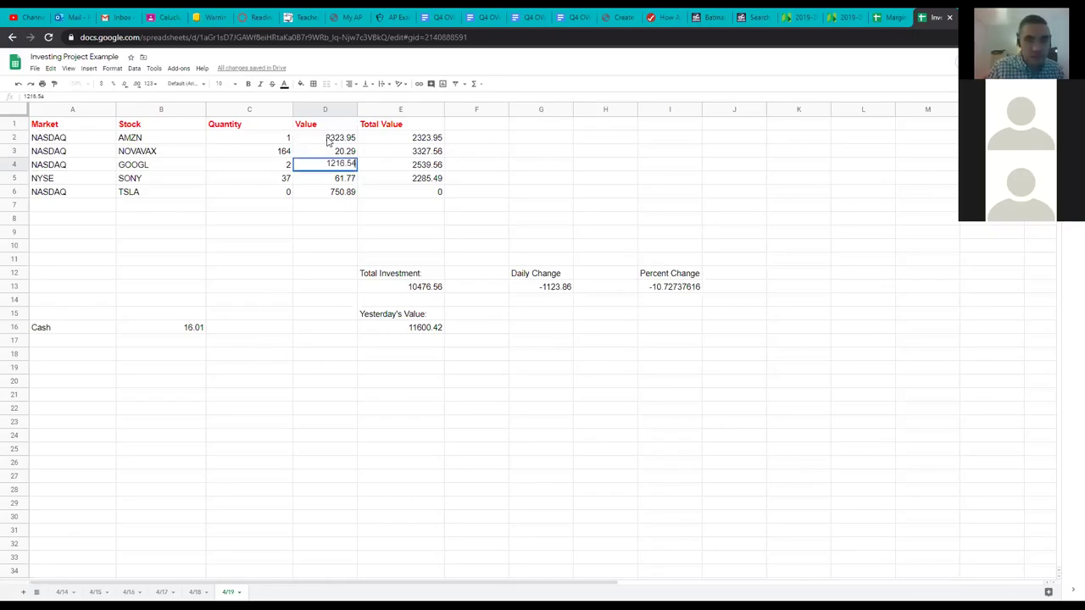
key(Return)
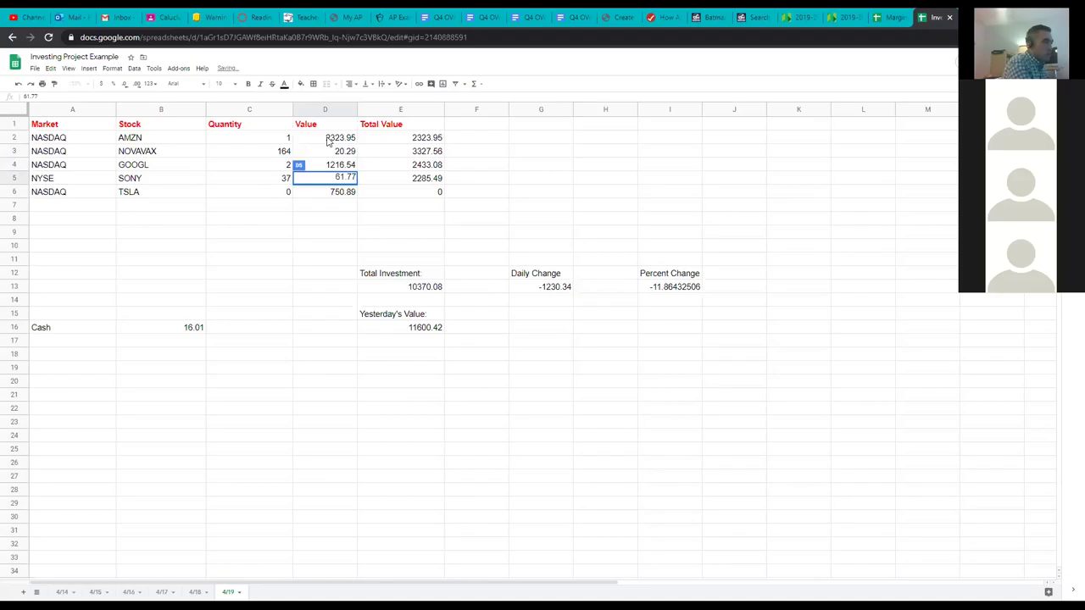
Set the TSLA share value to 696.97
key(Return)
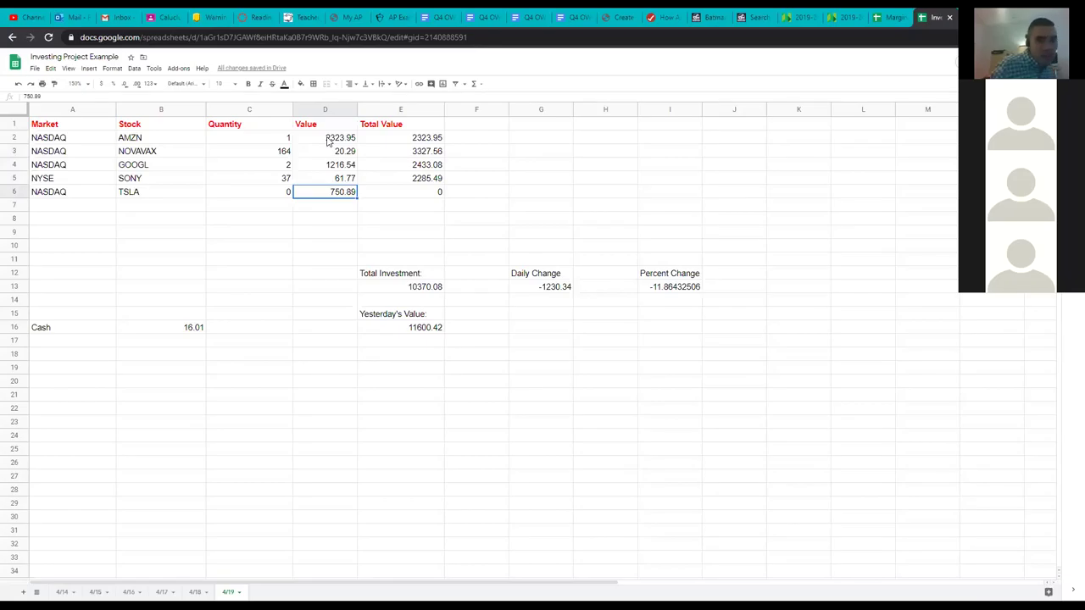
text(69)
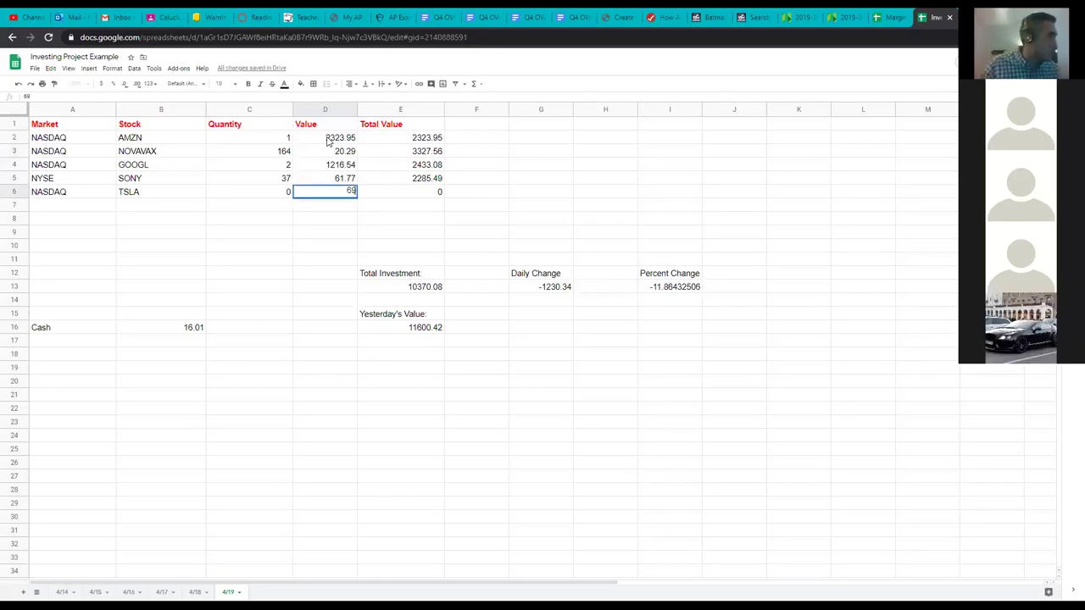
text(6.97)
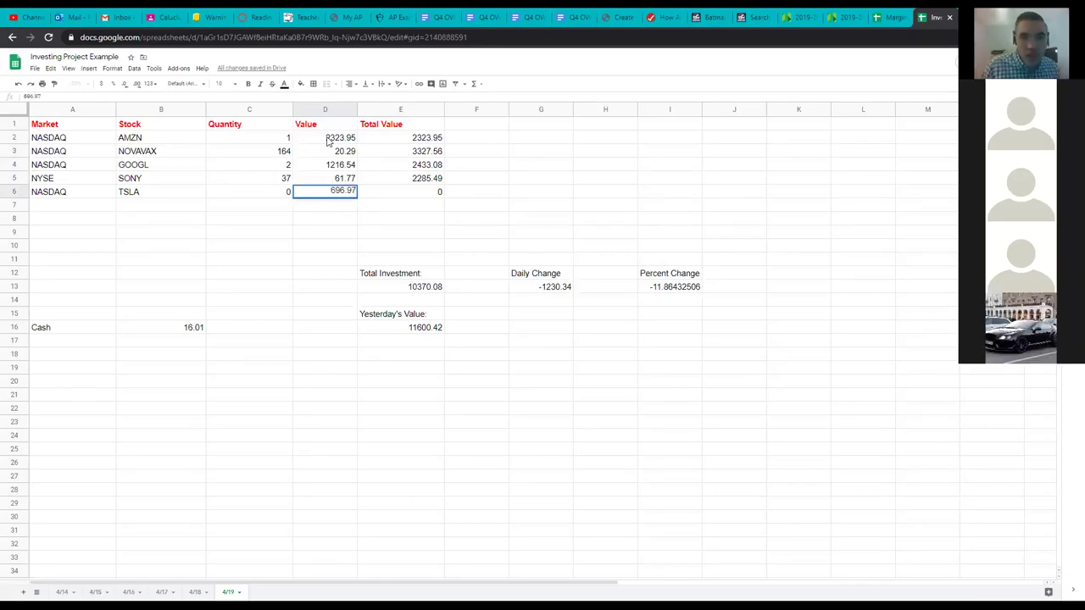
key(Return)
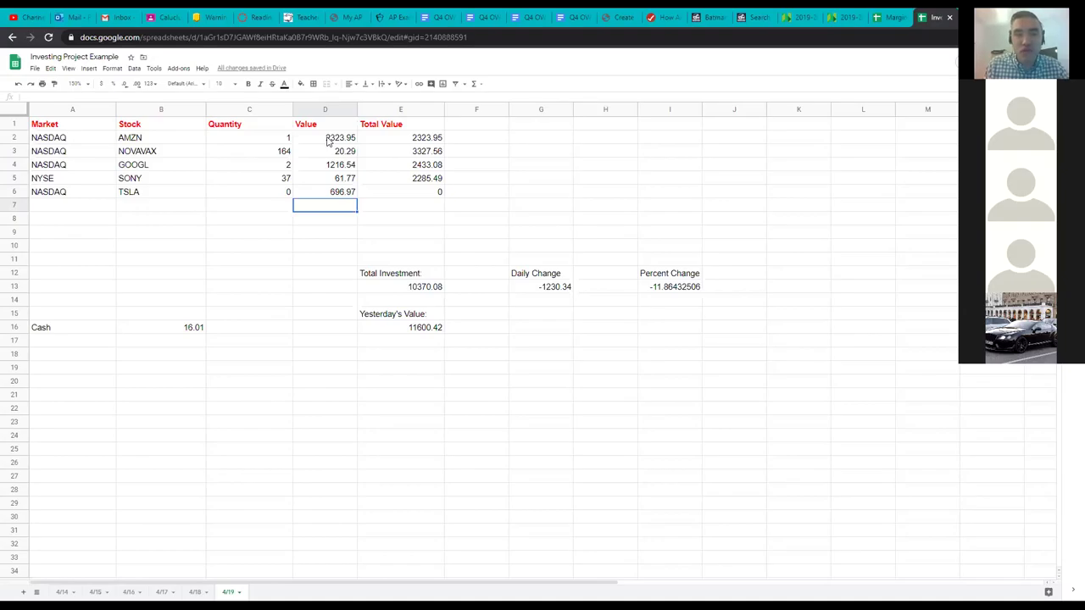
Examine the recalculated total investment and daily change on the 4/19 sheet
key(Down)
key(Down)
key(Down)
key(Down)
key(Down)
key(Down)
key(Right)
key(Right)
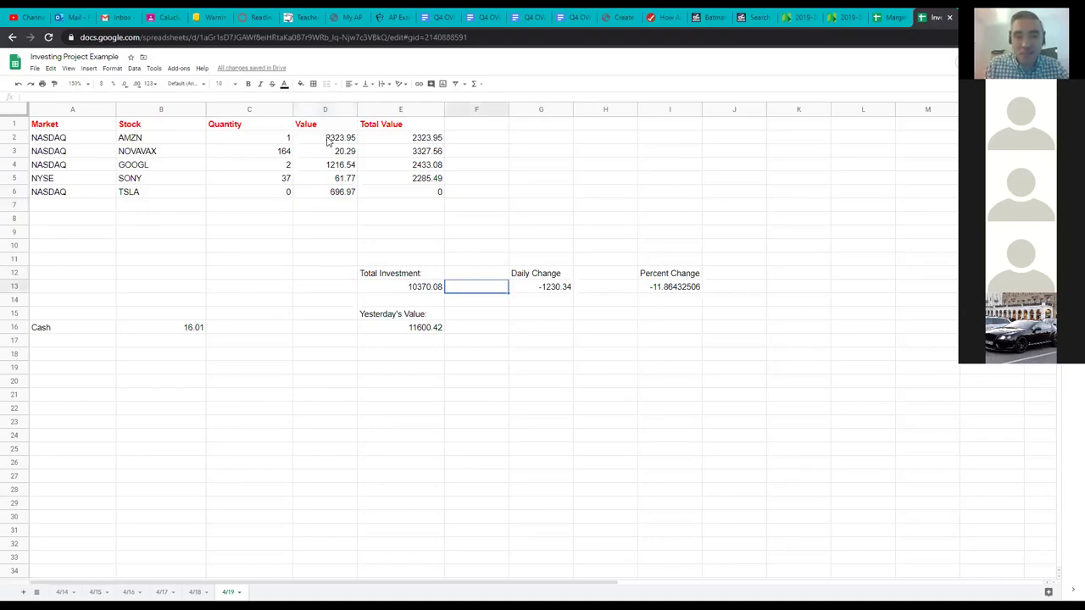
key(Left)
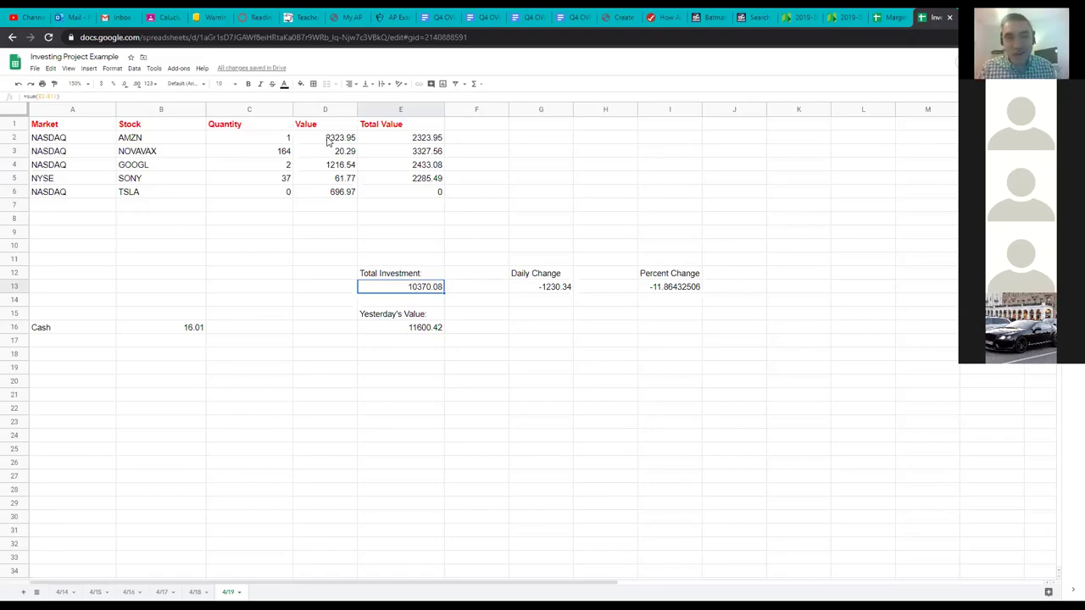
Review the share quantities held on the 4/19 sheet and compare its figures with those on the 4/18 sheet
key(Up)
key(Up)
key(Up)
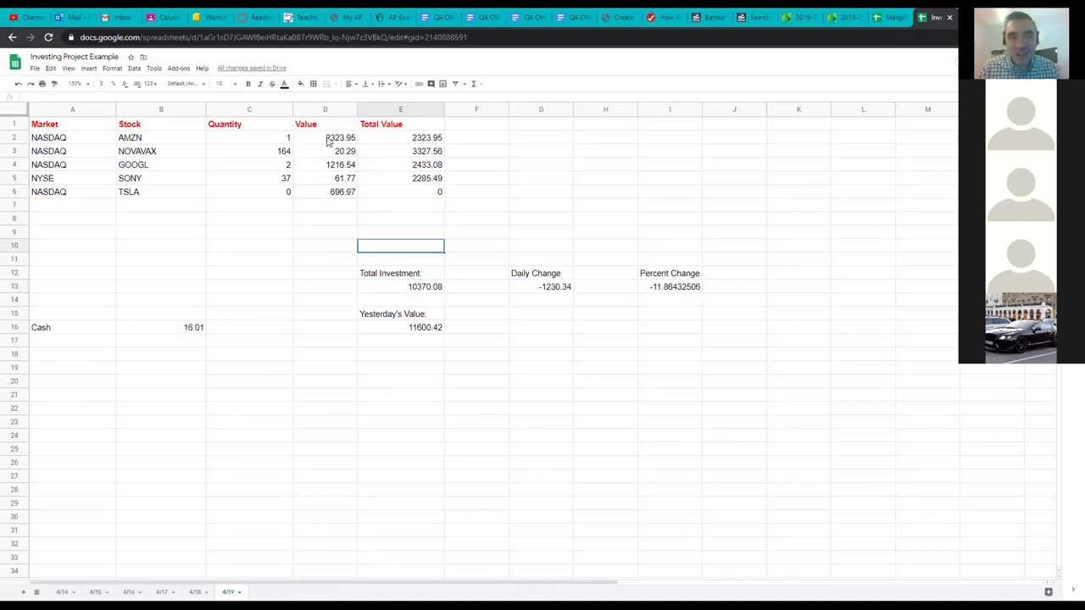
key(Up)
key(Up)
key(Up)
key(Up)
key(Up)
key(Left)
key(Left)
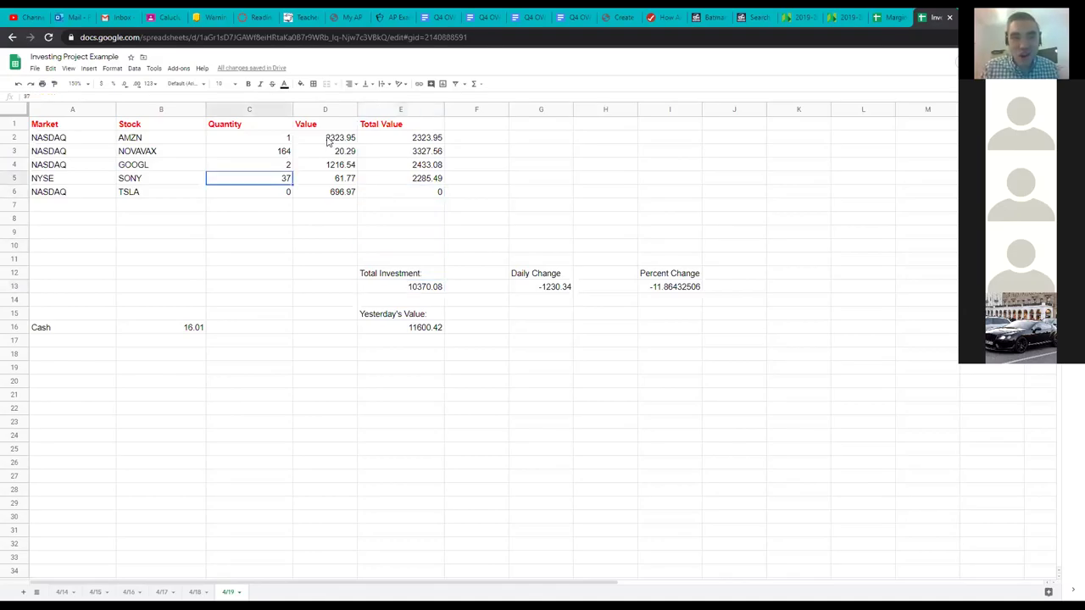
key(Up)
key(Up)
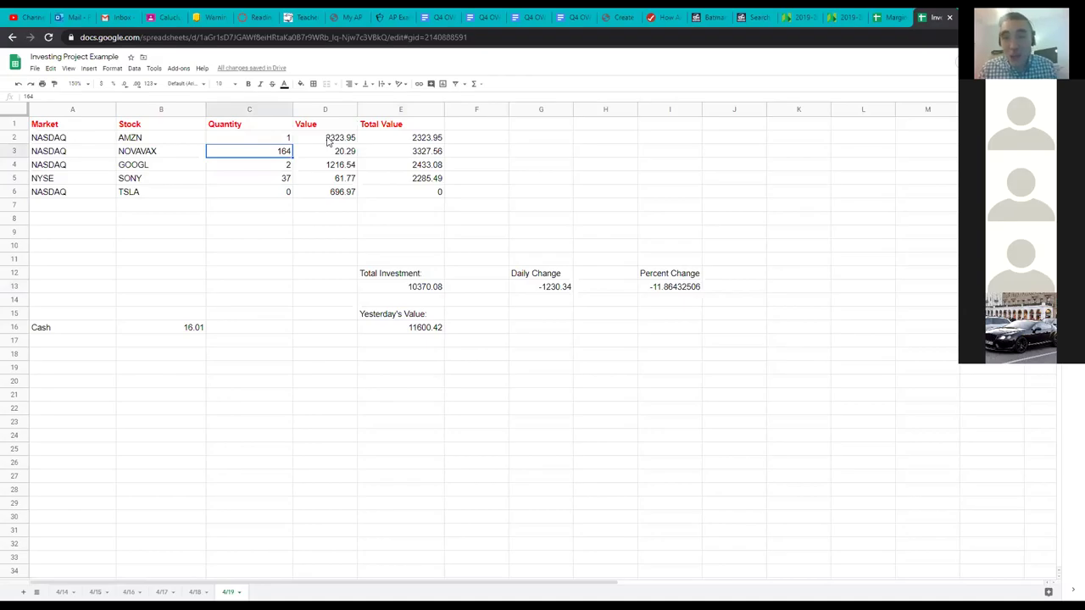
key(Up)
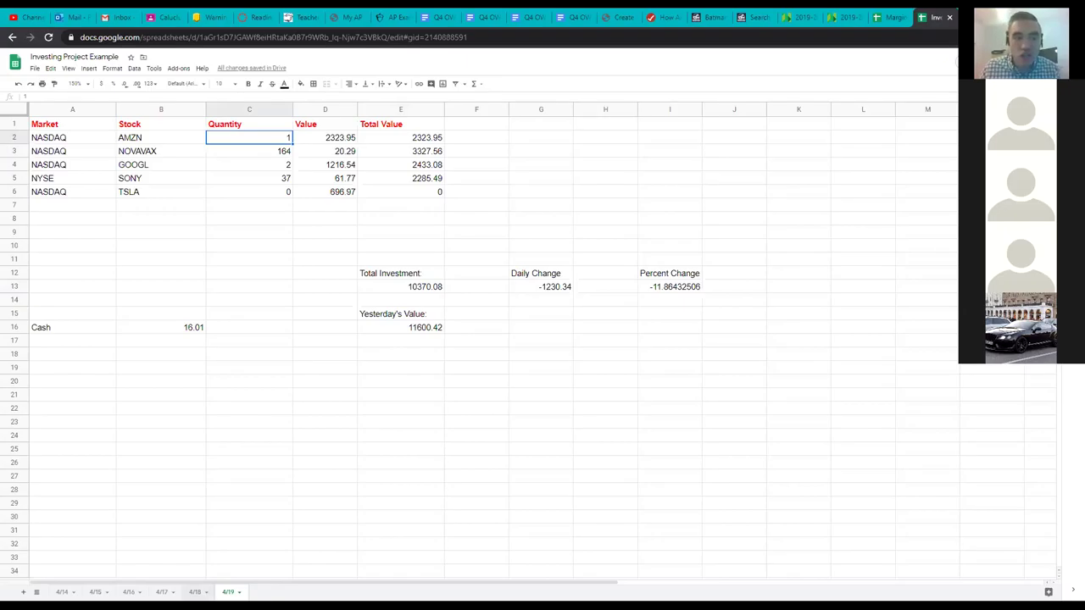
key(ctrl+shift+Page_Up)
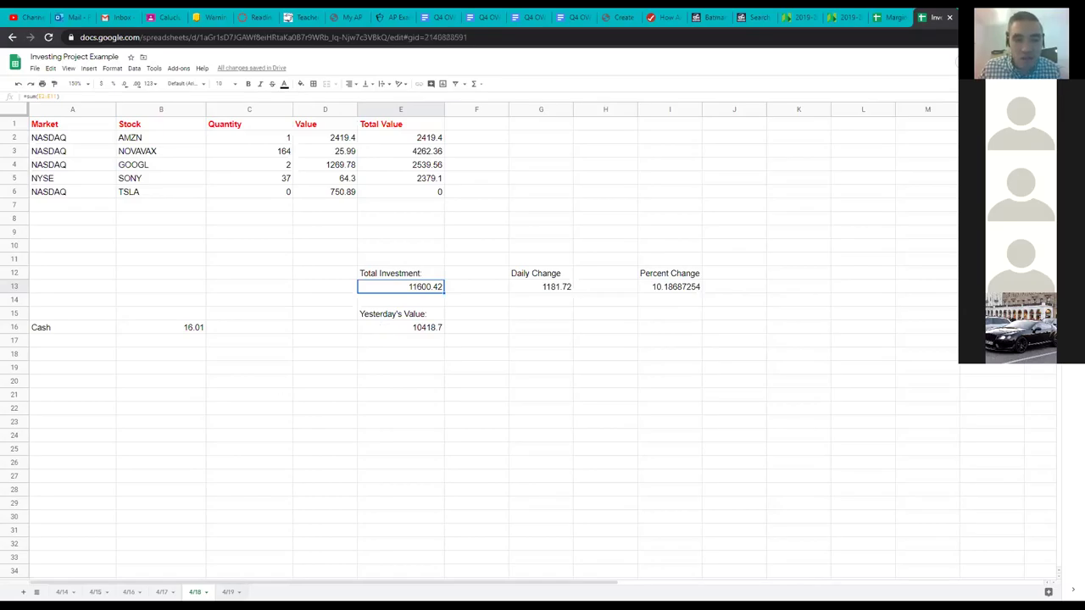
key(ctrl+shift+Page_Down)
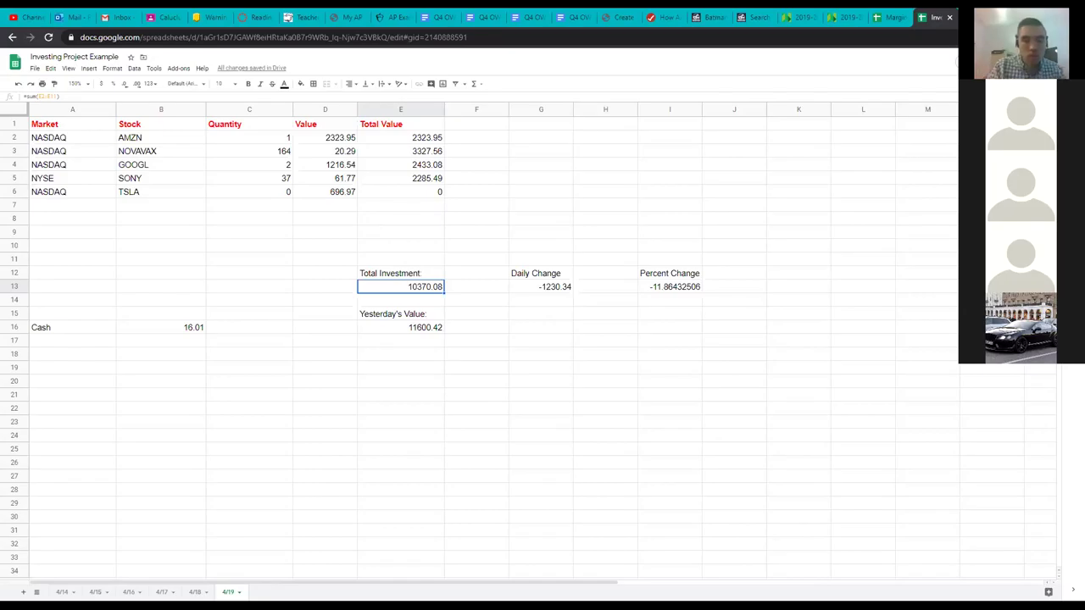
Search the web for nasdaq in a new browser tab and open the official nasdaq.com site from the results
key(ctrl+t)
text(nasdaq)
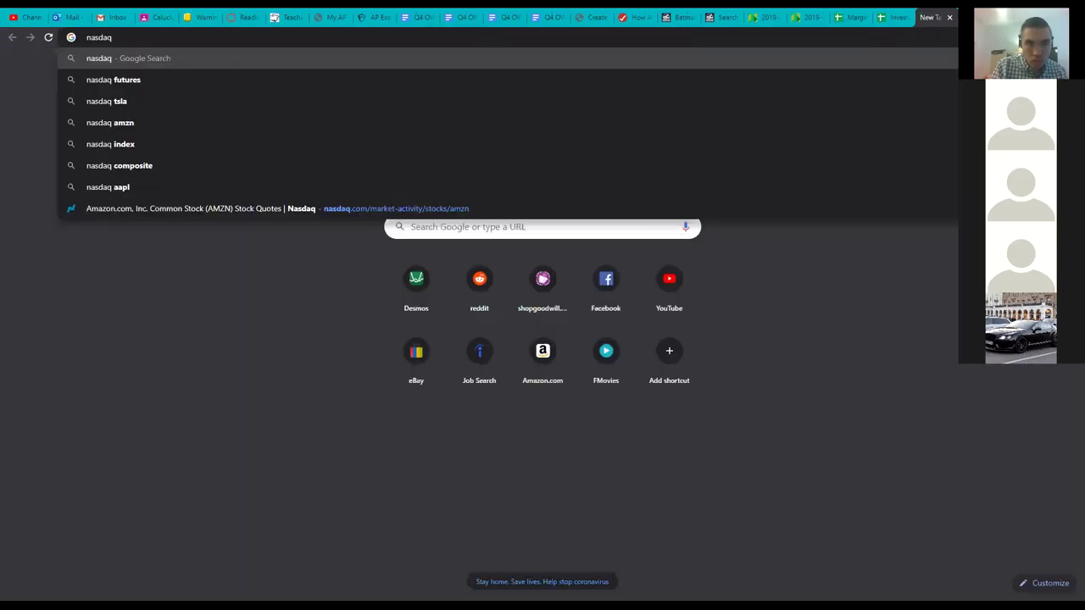
key(Return)
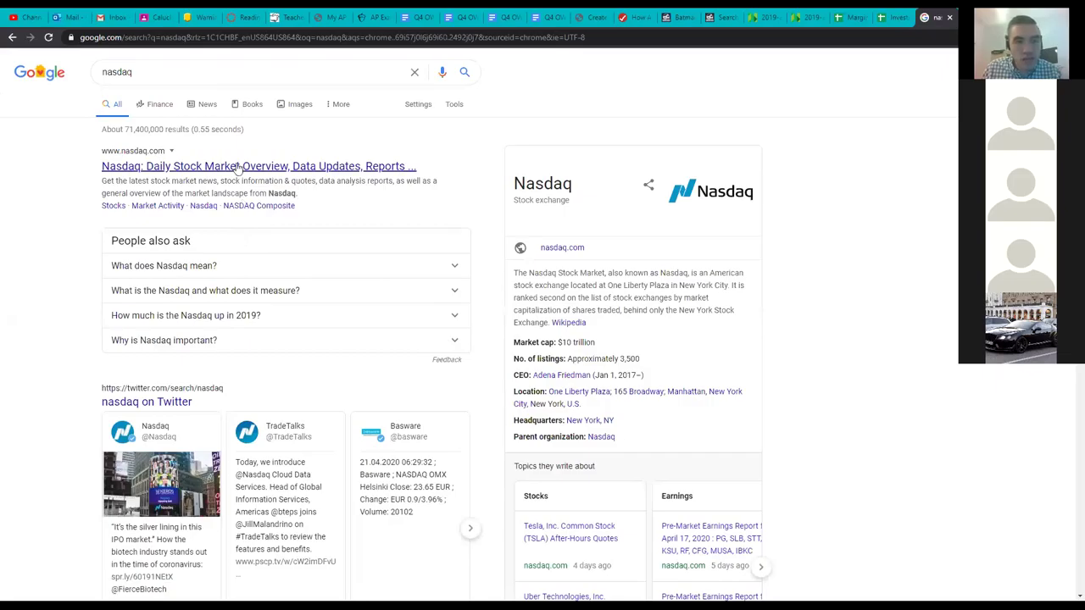
click(228, 169)
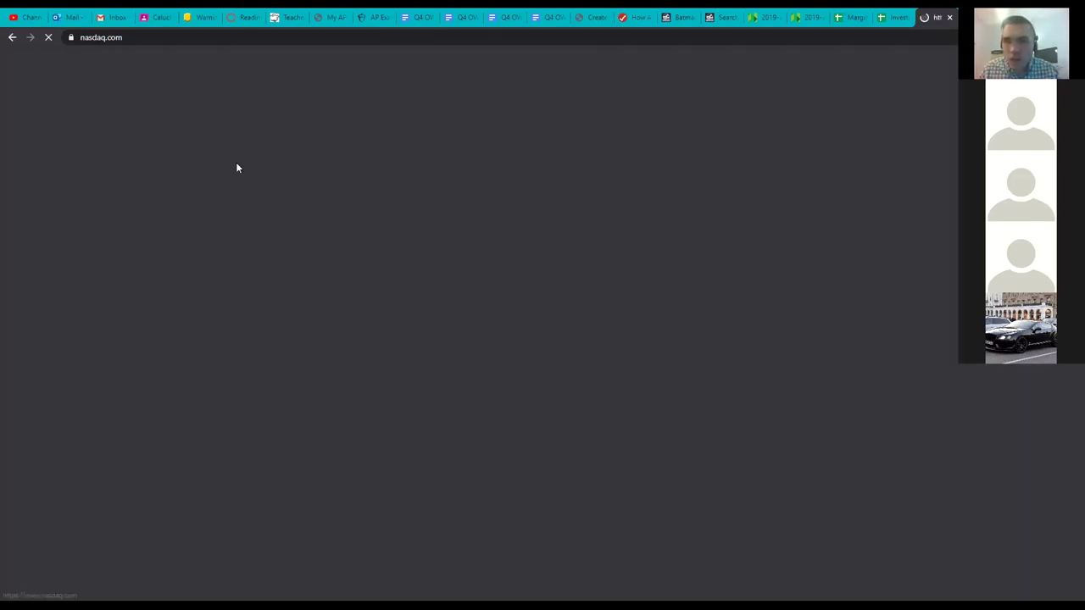
Look over the headlines on the Nasdaq home page and open the article 'Interesting Times' in Oil Futures
scroll(234, 165, down, 5)
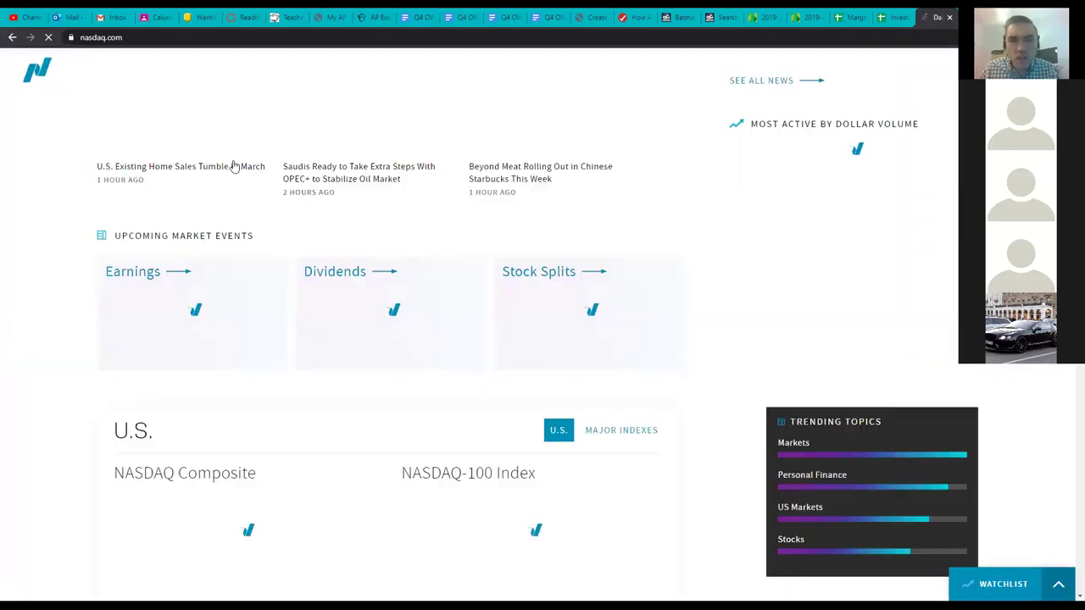
scroll(234, 169, up, 3)
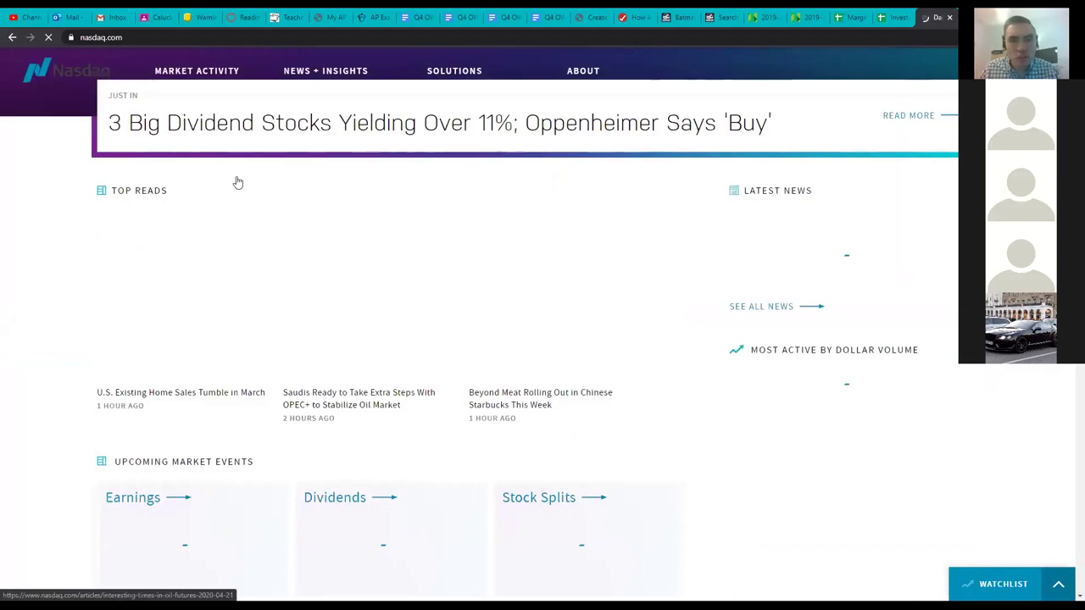
scroll(233, 175, up, 4)
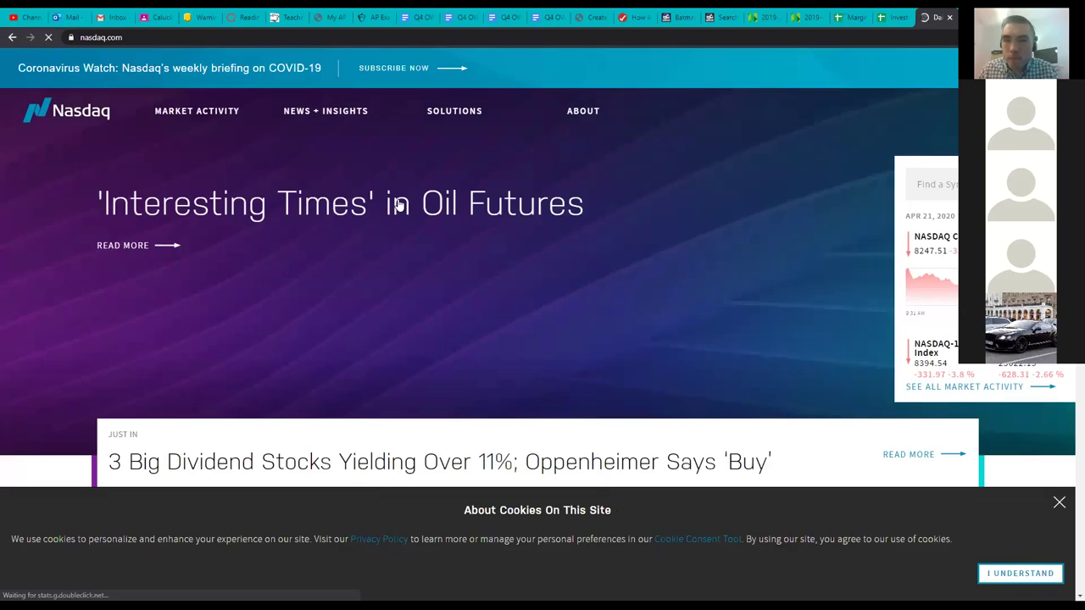
scroll(398, 203, down, 5)
scroll(398, 202, up, 5)
click(398, 203)
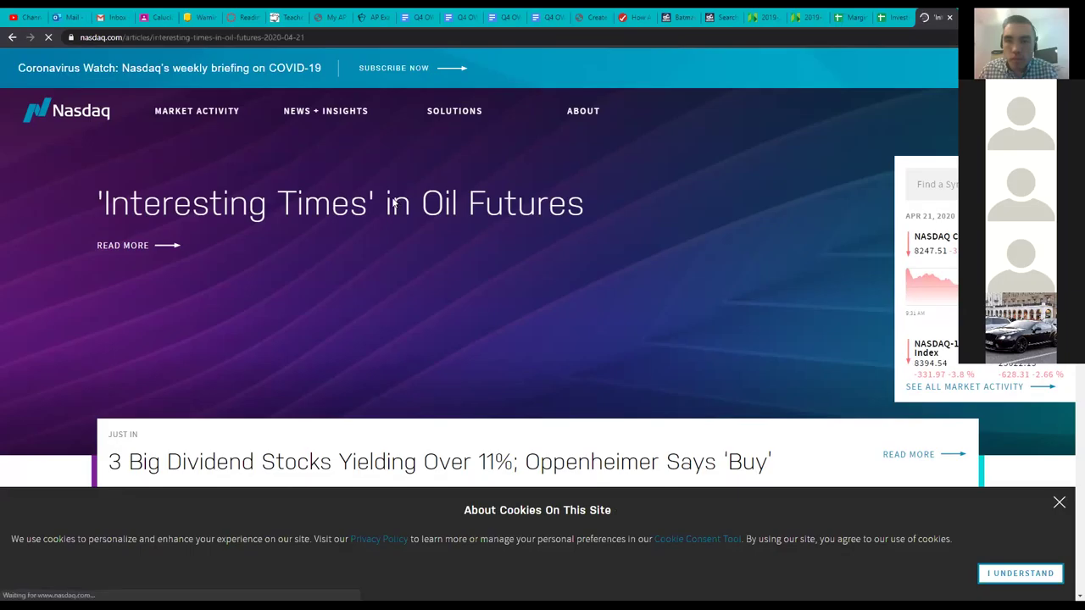
Read the opening paragraphs of the oil futures article and examine its crude oil price chart
scroll(414, 213, down, 2)
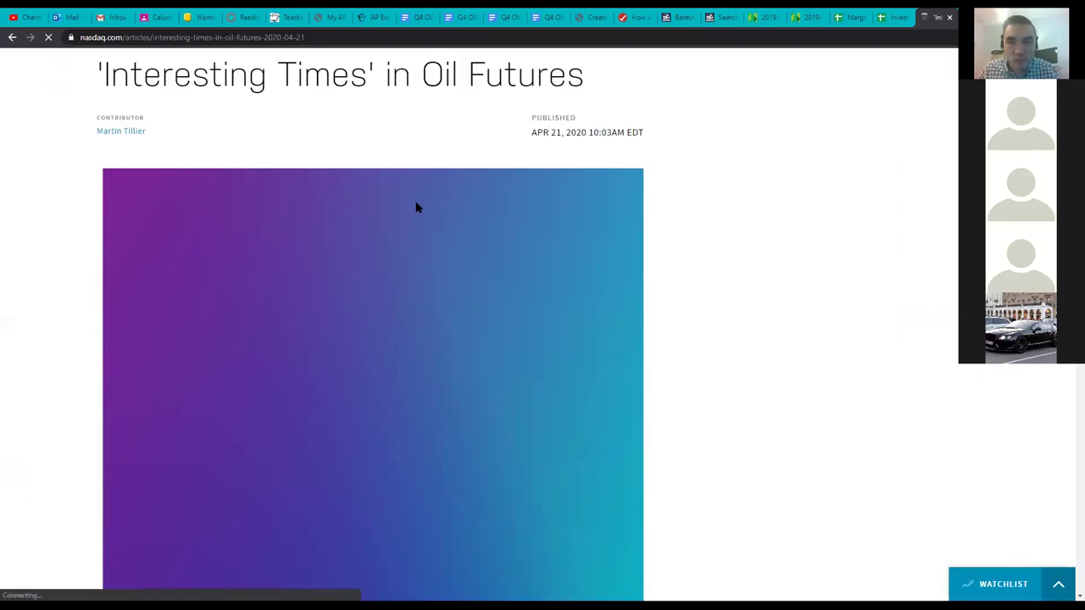
scroll(415, 208, up, 2)
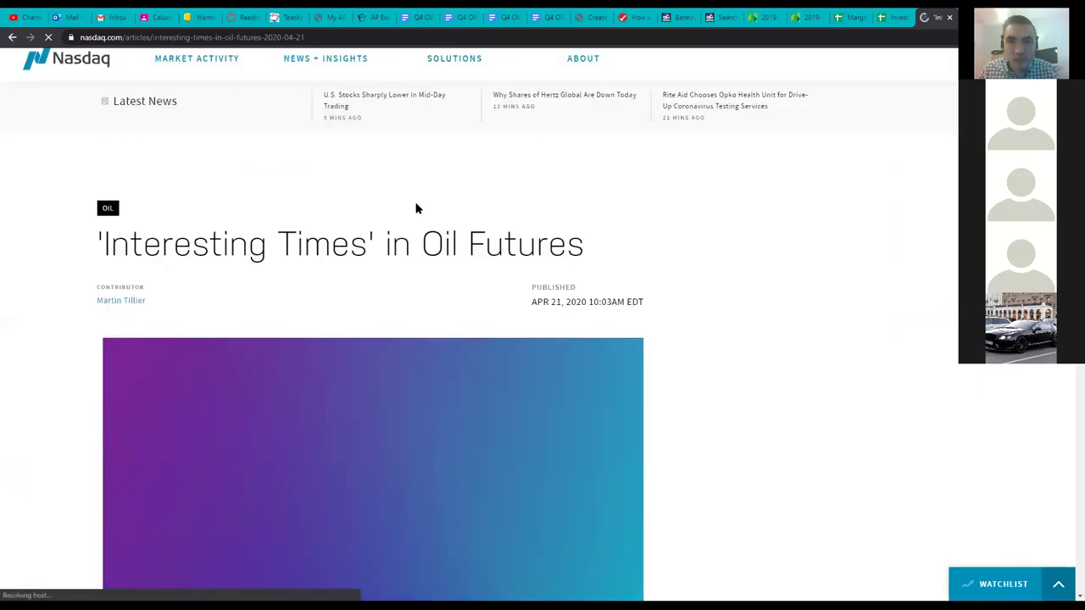
scroll(416, 208, down, 1)
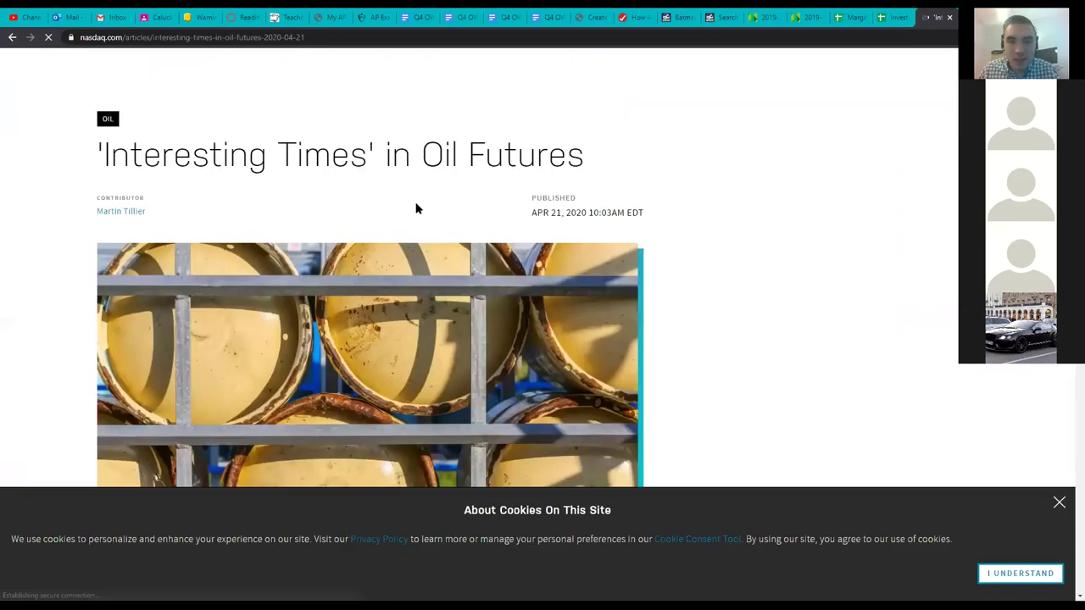
scroll(415, 207, down, 3)
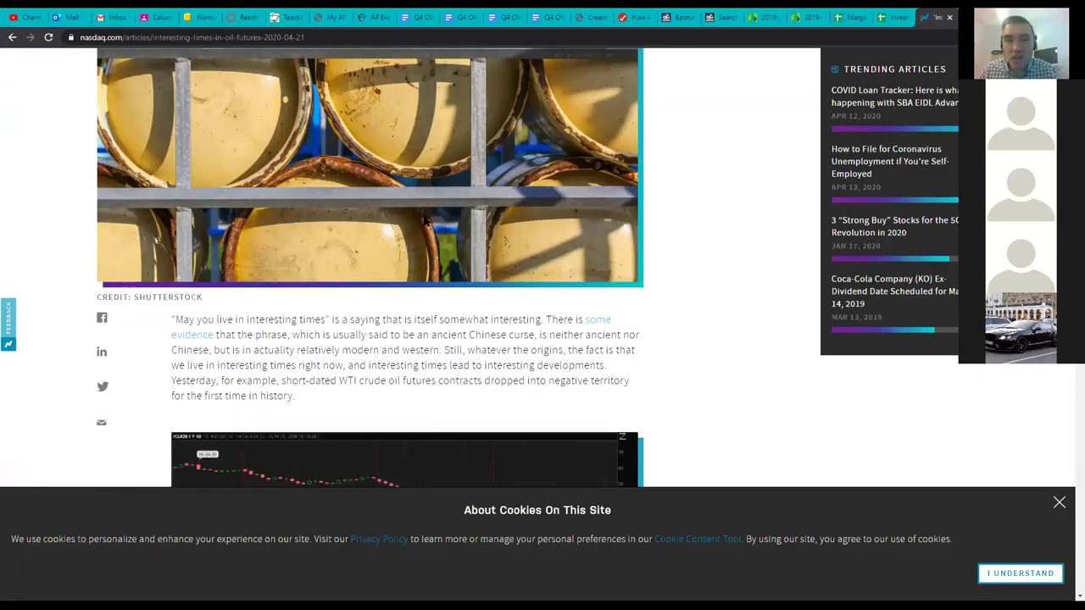
scroll(749, 169, down, 7)
scroll(749, 169, up, 1)
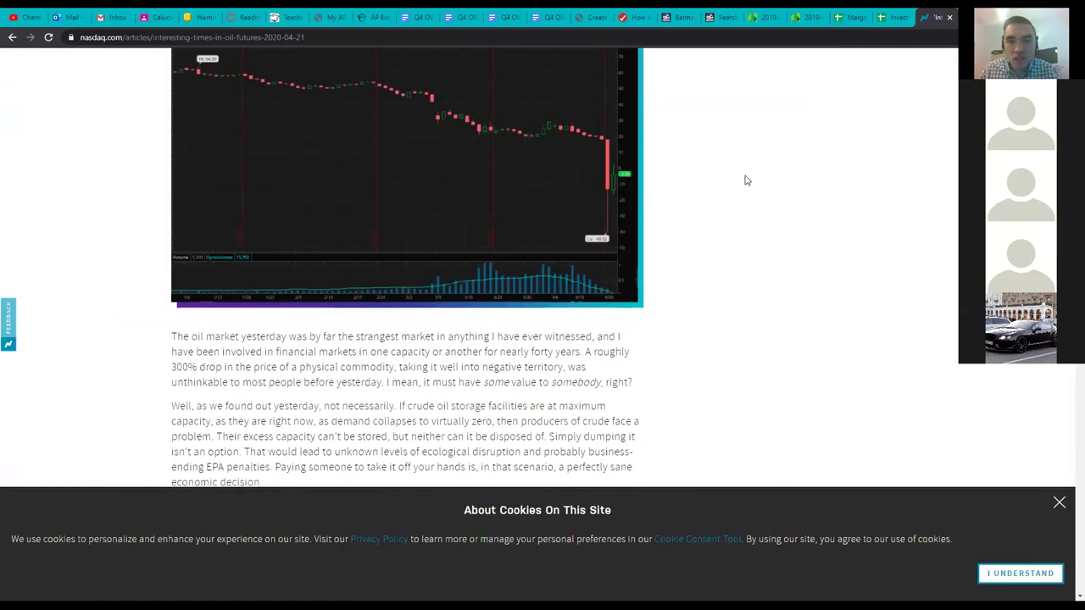
scroll(744, 180, up, 1)
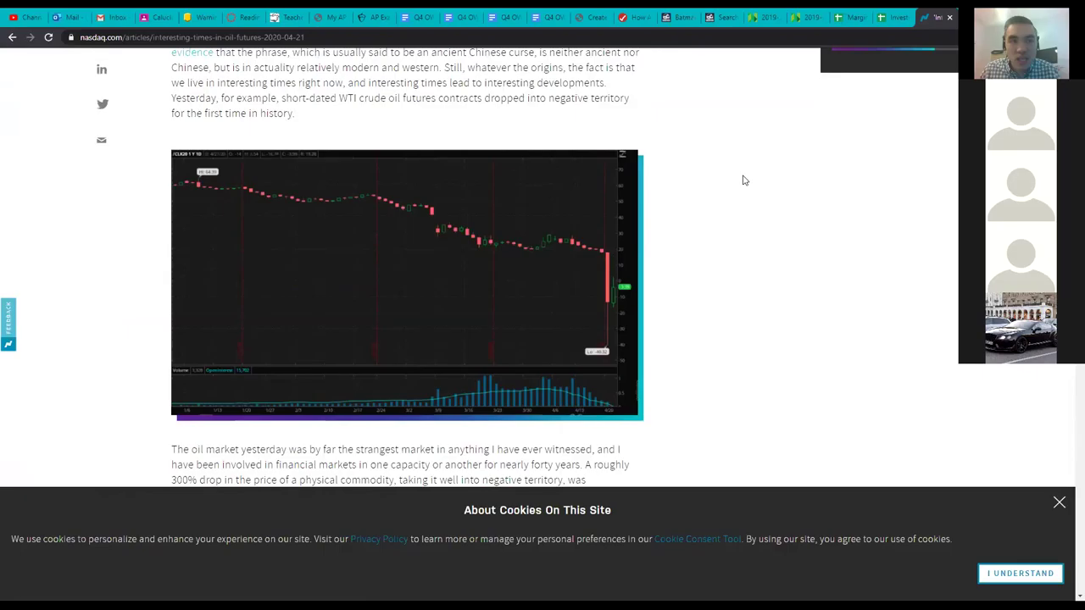